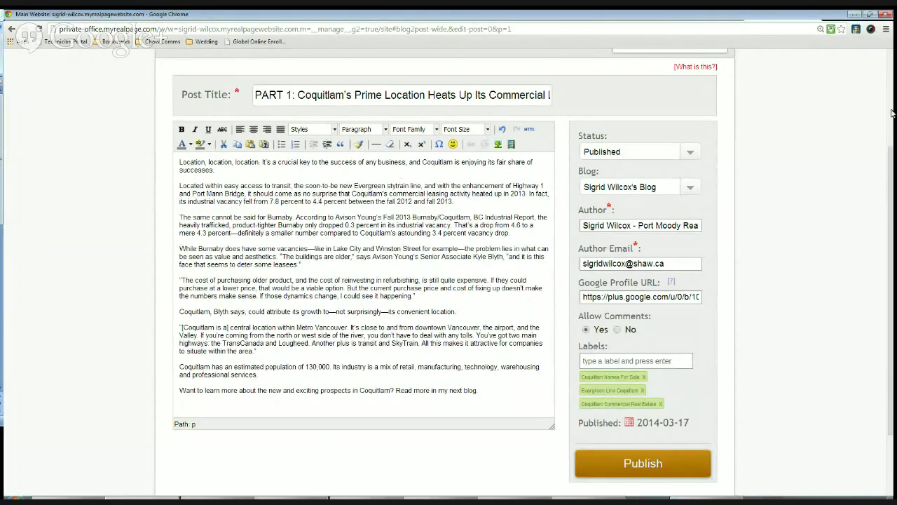
- Select the article text, then publish the PART 1 Coquitlam post and view it live
scroll(893, 112, "up", 3)
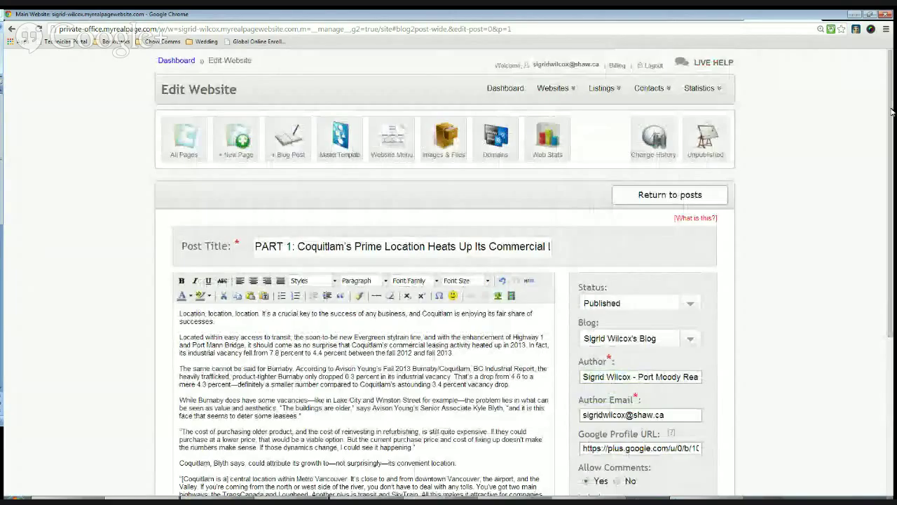
scroll(893, 112, "down", 3)
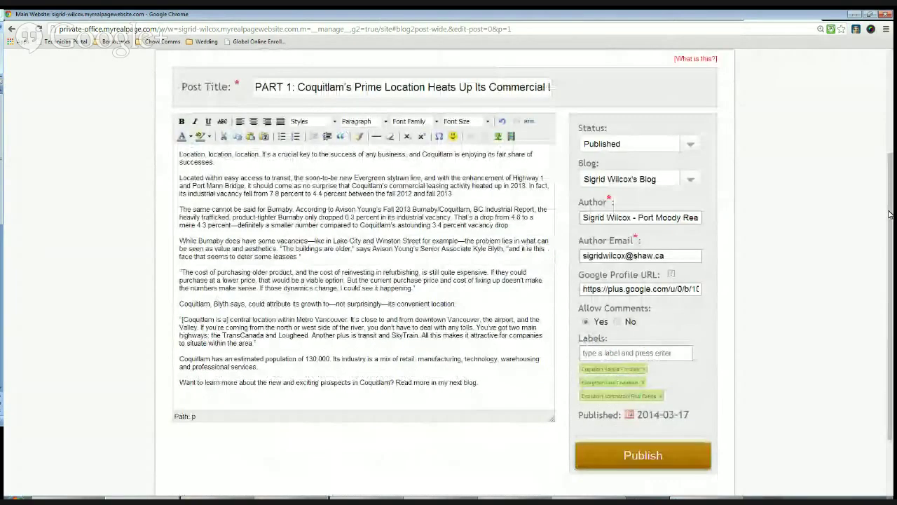
left_click(180, 154)
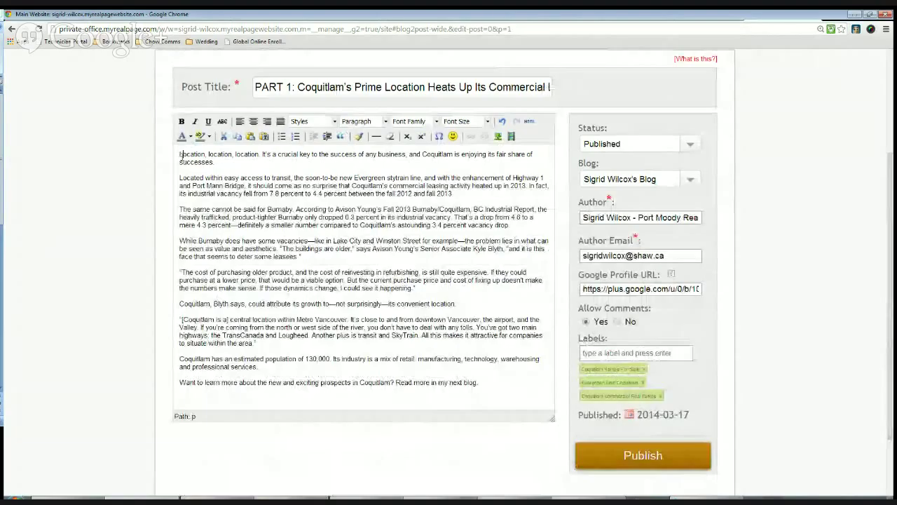
left_click_drag(180, 154, 636, 354)
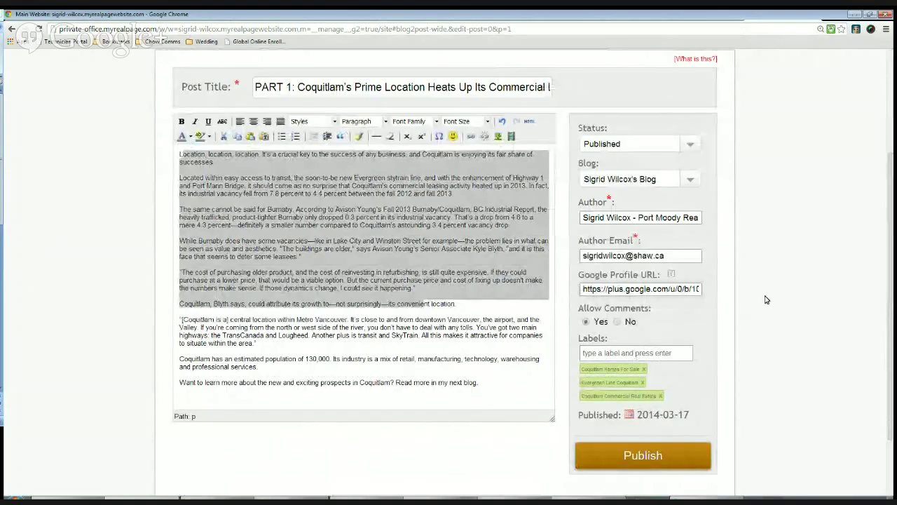
left_click(651, 456)
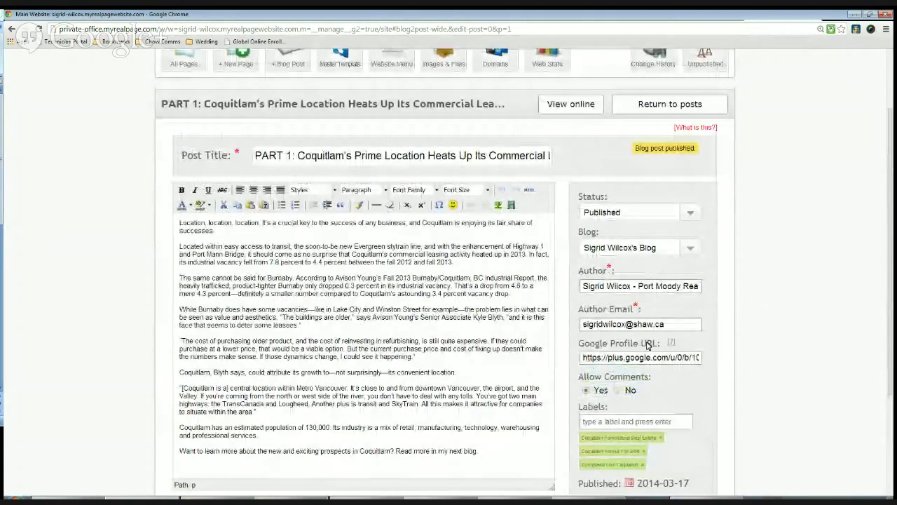
left_click(569, 104)
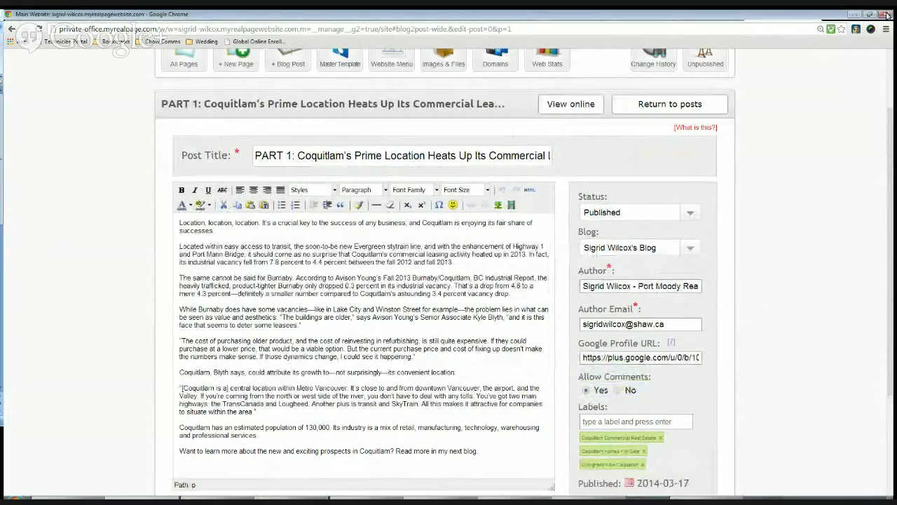
- Sign back into Private Office with the saved username and the account password
left_click_drag(711, 172, 54, 46)
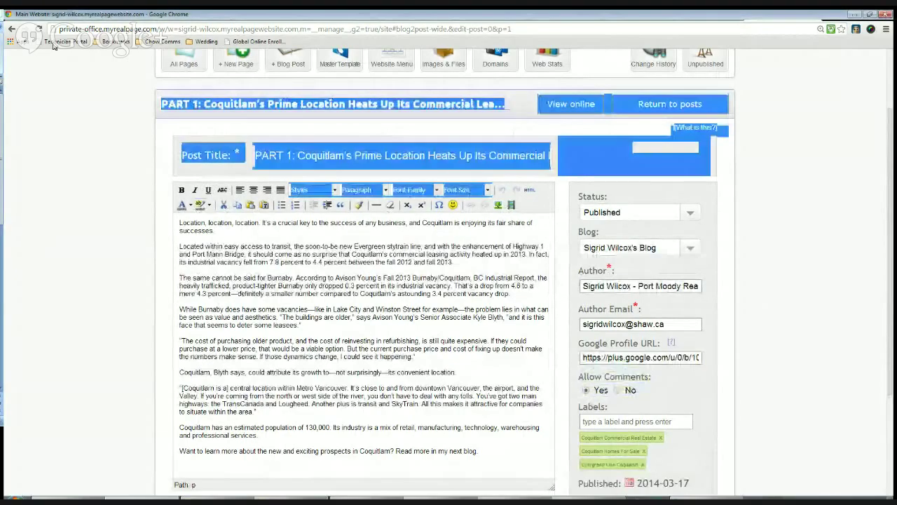
left_click(104, 30)
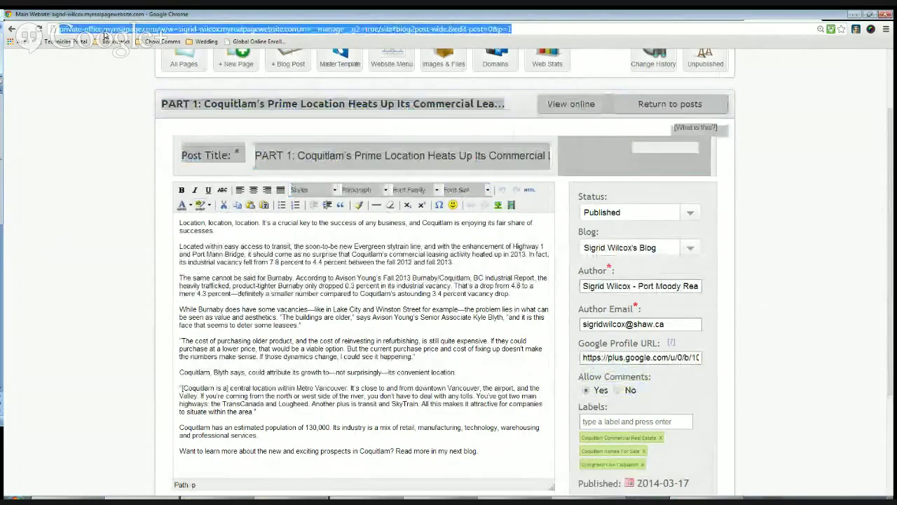
type("private-office.myrealpage.com/")
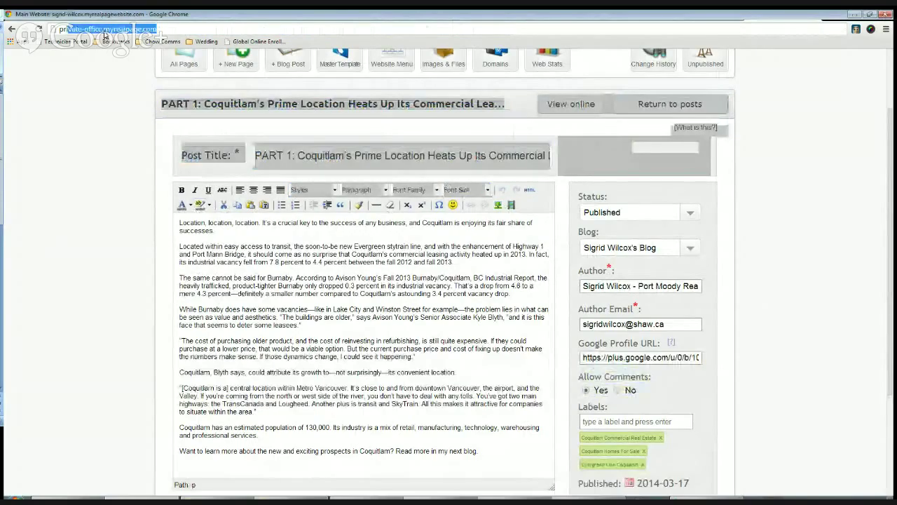
key("Return")
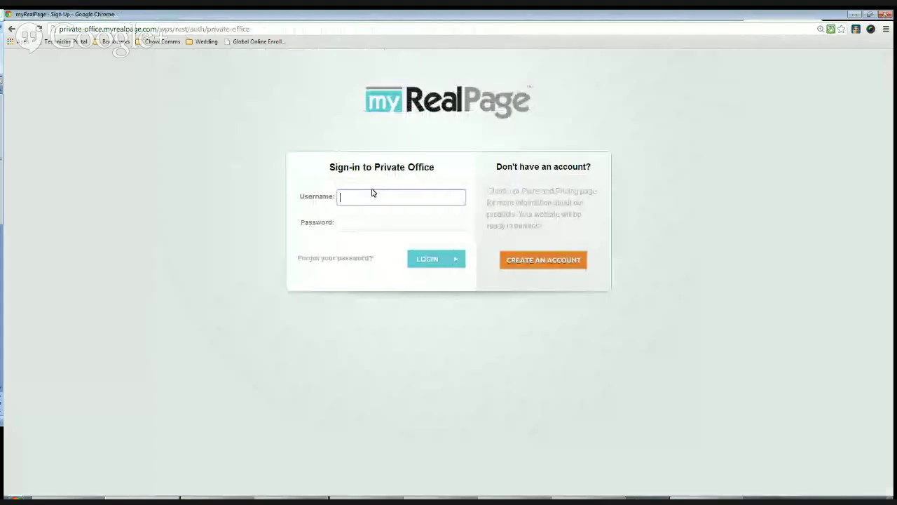
type("sig")
left_click(379, 221)
left_click(379, 222)
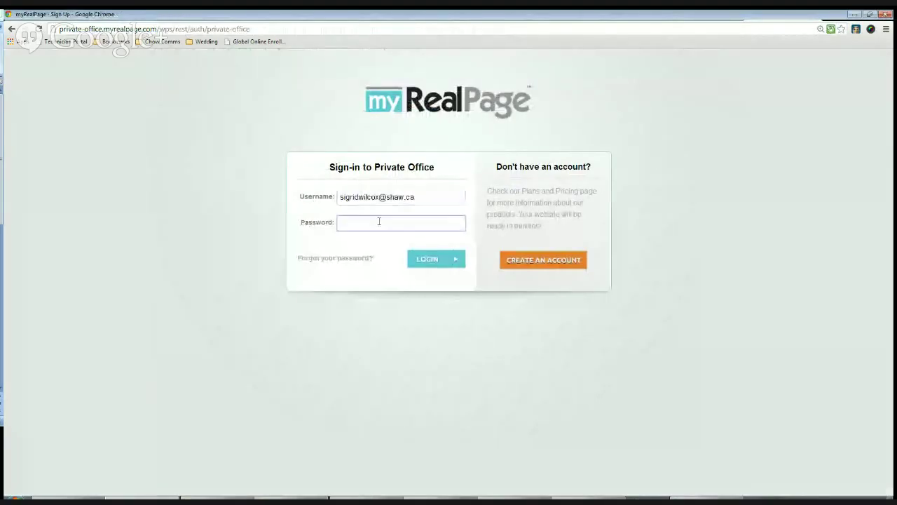
type("••••••")
left_click(425, 258)
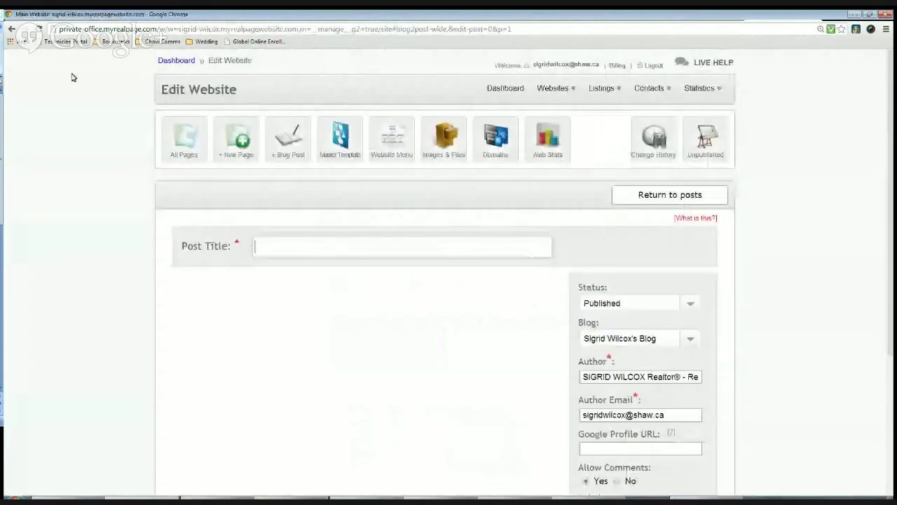
left_click(11, 29)
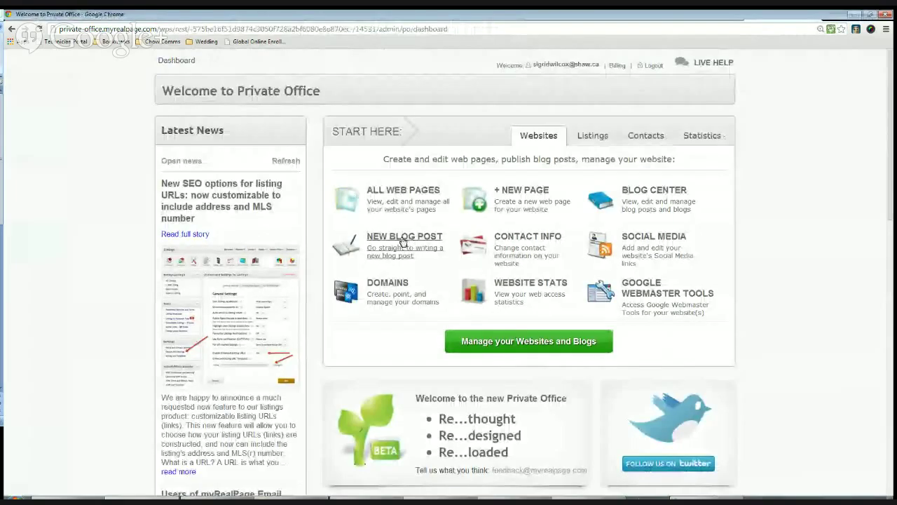
- Start a new blog post with the pasted PART 1 Coquitlam title and full article body
left_click(404, 241)
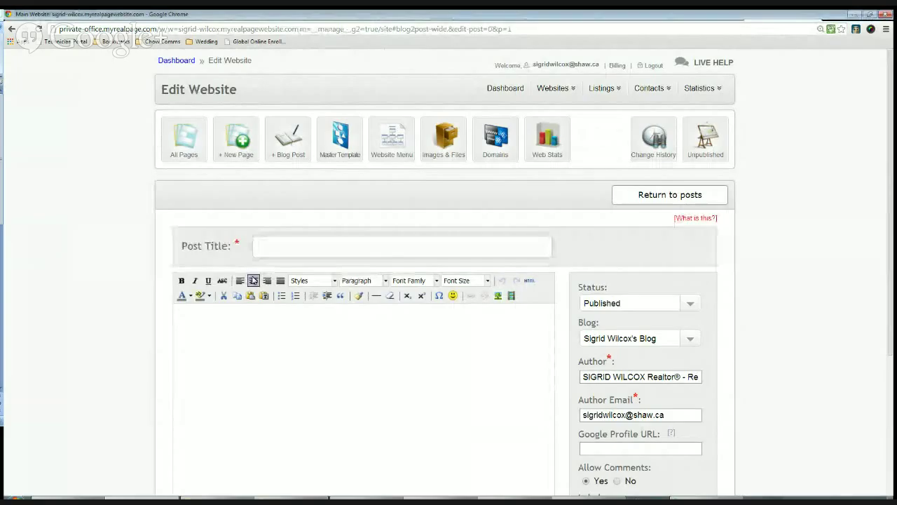
left_click(274, 244)
key("ctrl+v")
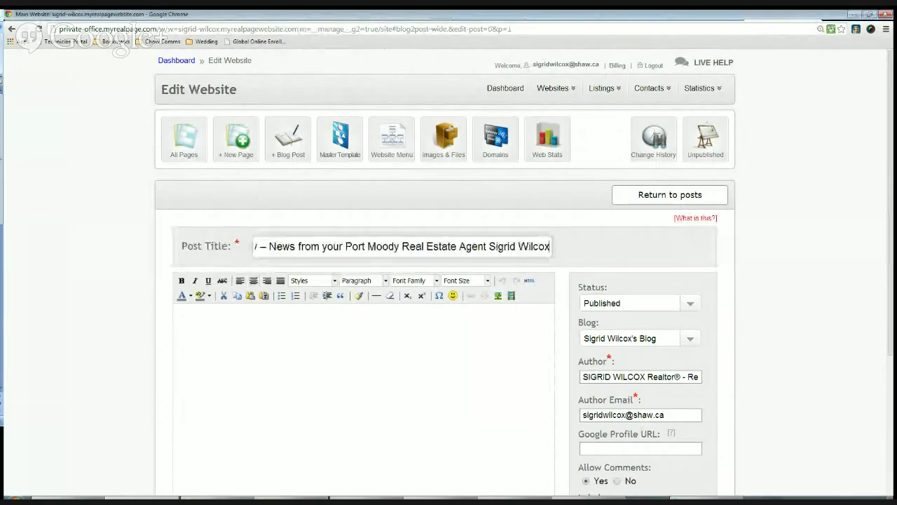
key("Home")
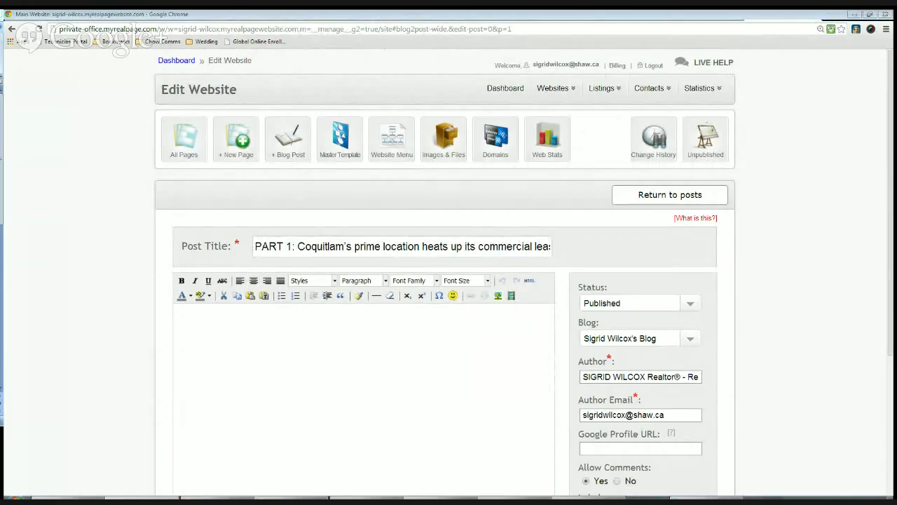
left_click(204, 403)
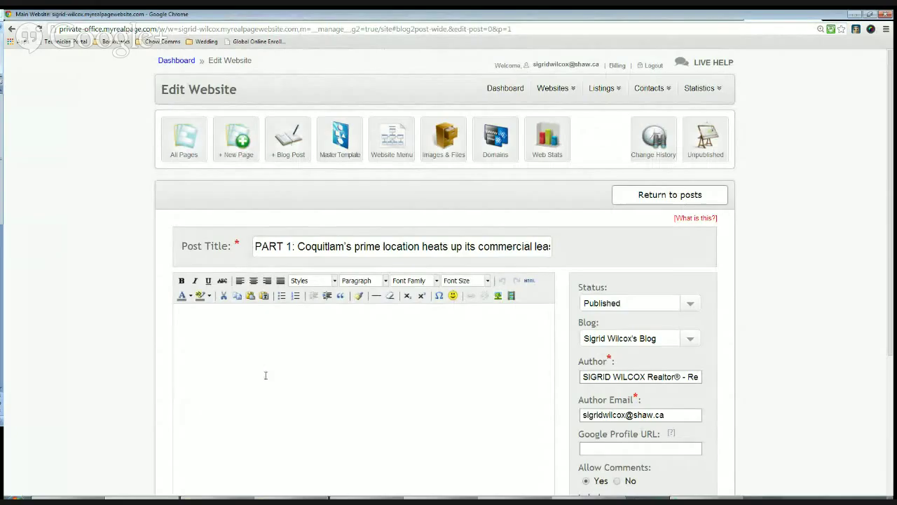
key("ctrl+v")
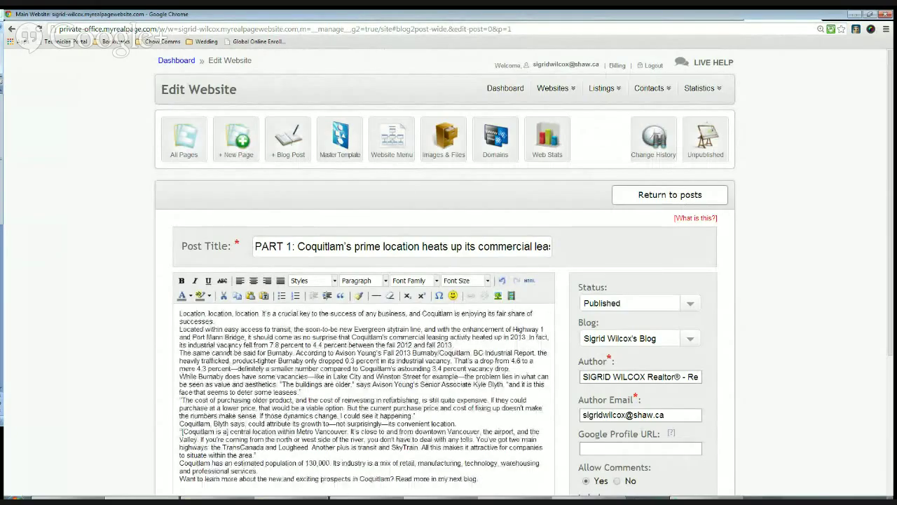
- Insert blank lines between the article's paragraphs, from the Burnaby paragraph through the central location quote
left_click(227, 324)
key("Return")
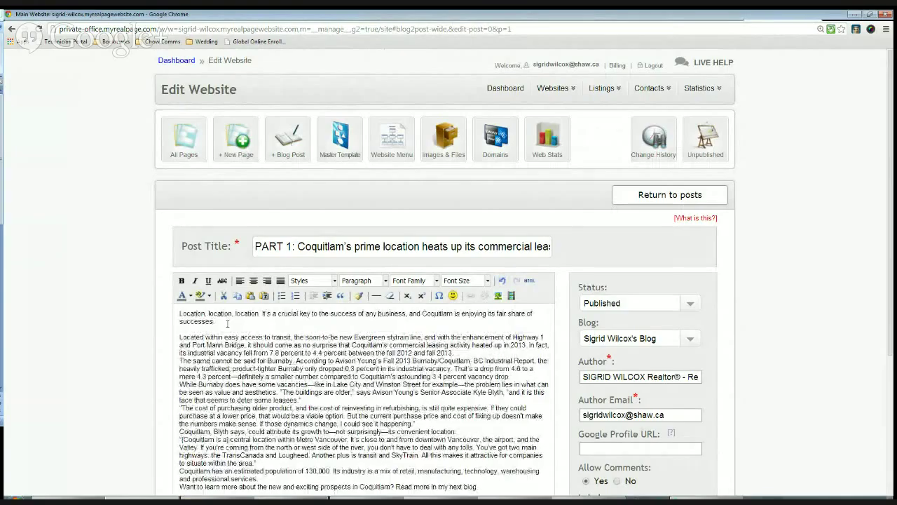
key("Left")
key("Left")
key("Return")
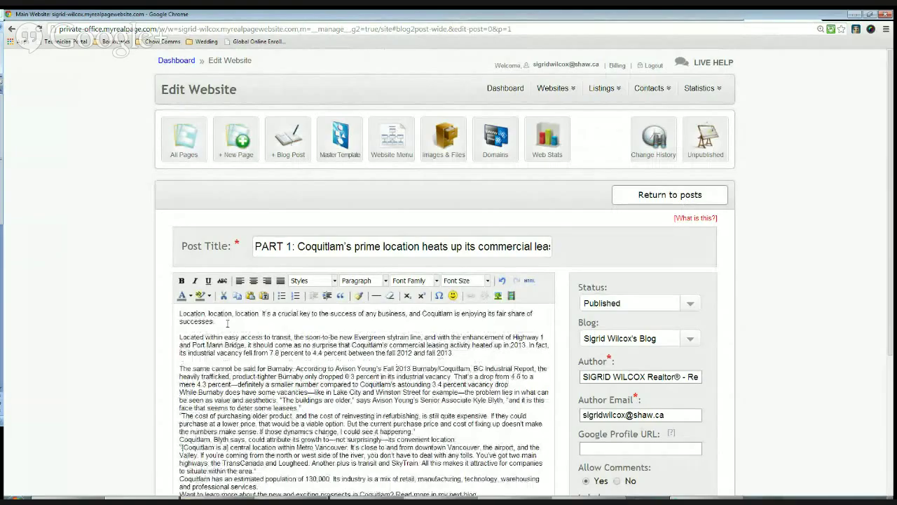
key("Return")
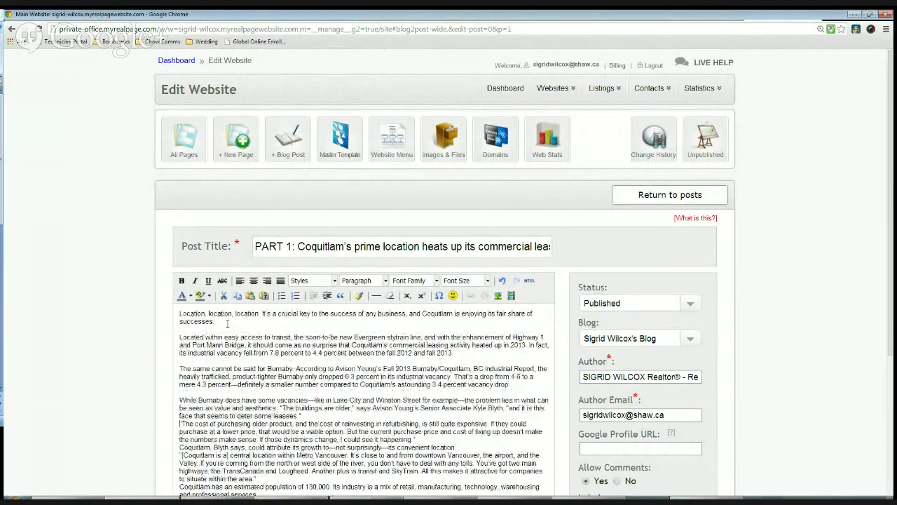
key("Return")
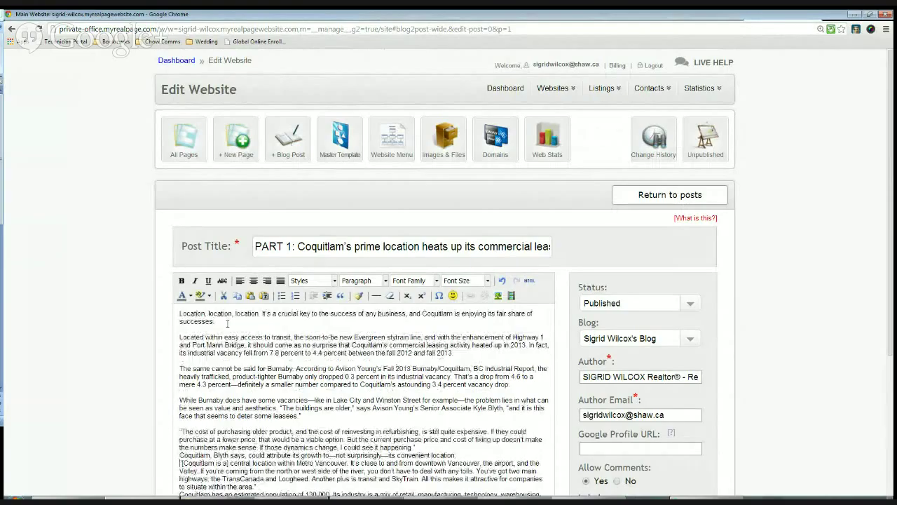
key("Return")
key("Down")
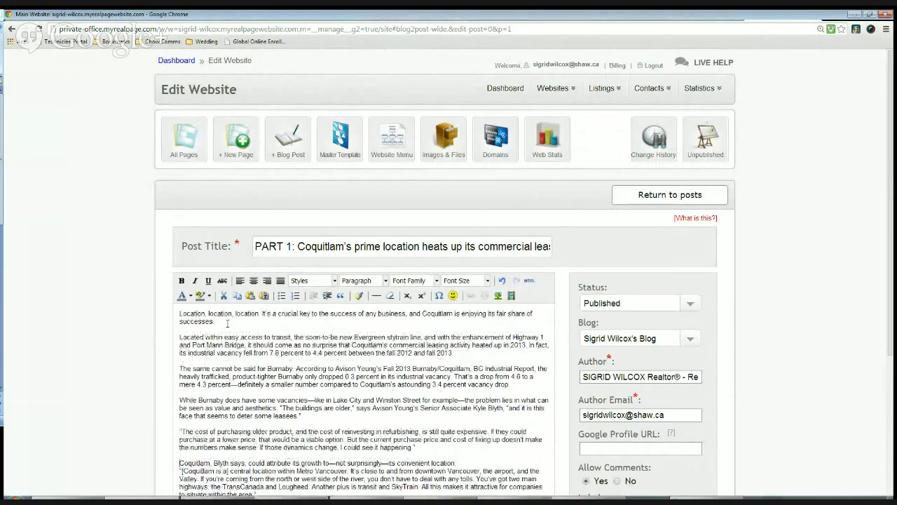
key("Return")
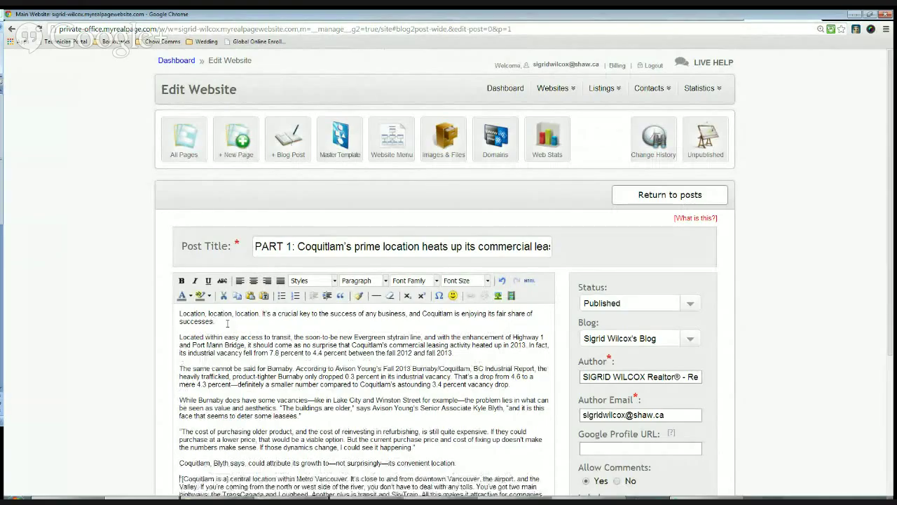
key("Down")
key("Down")
key("Down")
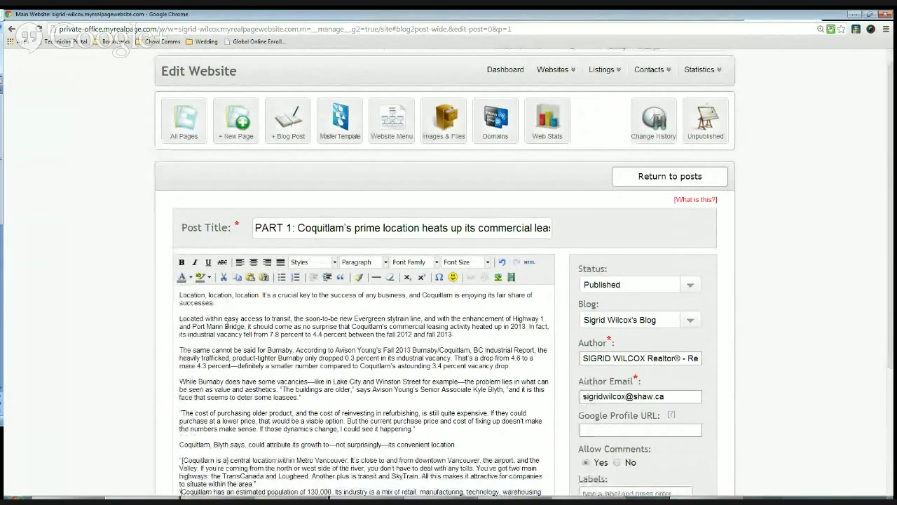
key("Down")
key("Down")
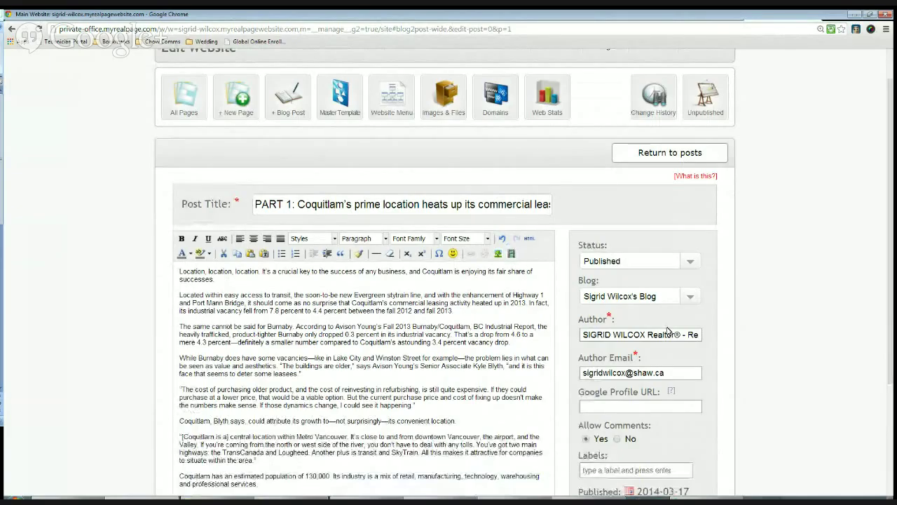
- Replace the post author with the realtor's name followed by '- Port Moody Realtor'
triple_click(668, 334)
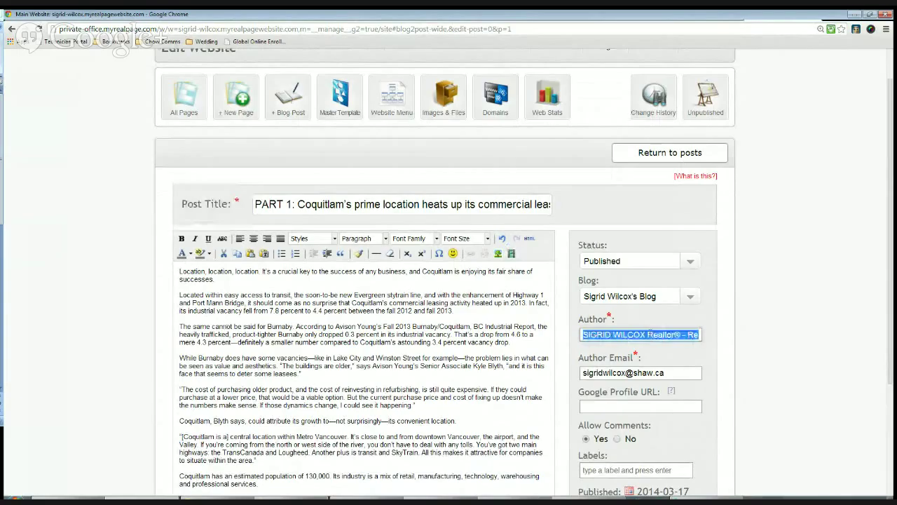
type("Sigrid Wilc")
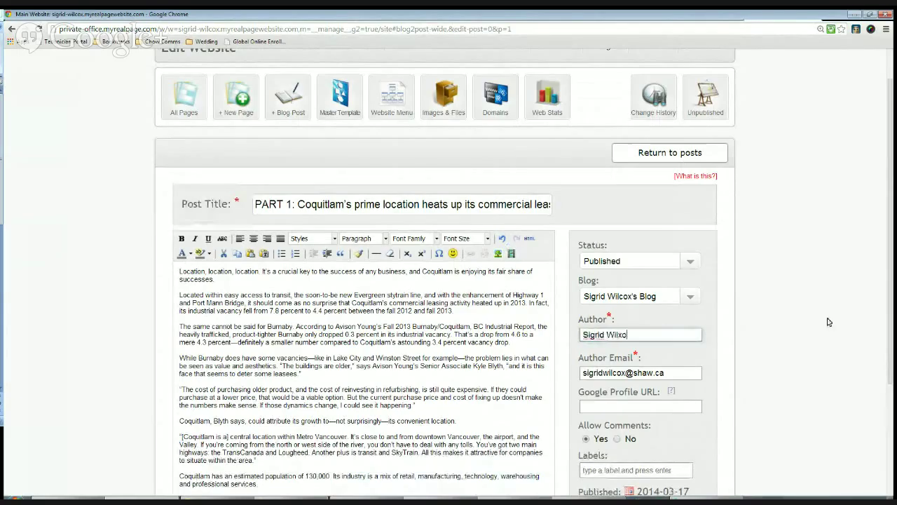
type("ox")
type(" - POrt M")
key("BackSpace")
key("BackSpace")
key("BackSpace")
type("ort M")
type("oody Realtor")
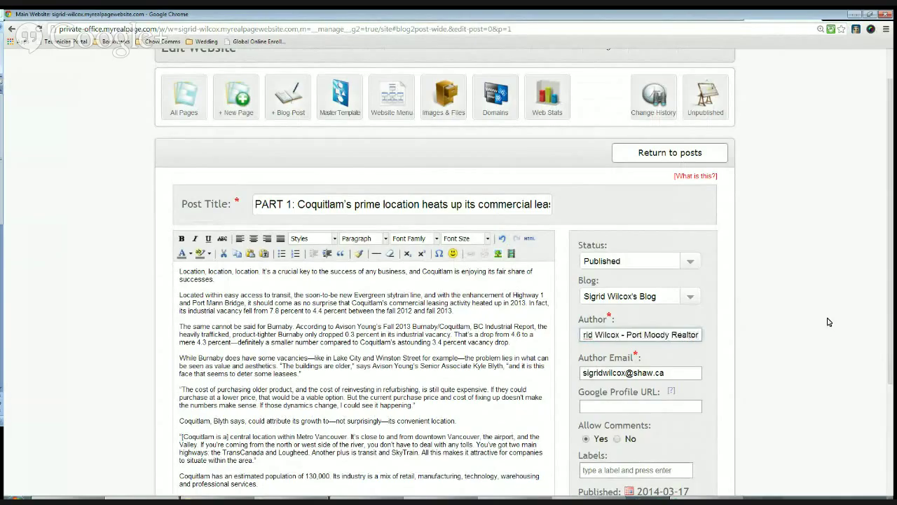
- Select the Google+ profile URL in the Asana task description for the Google Profile URL field
left_click(684, 406)
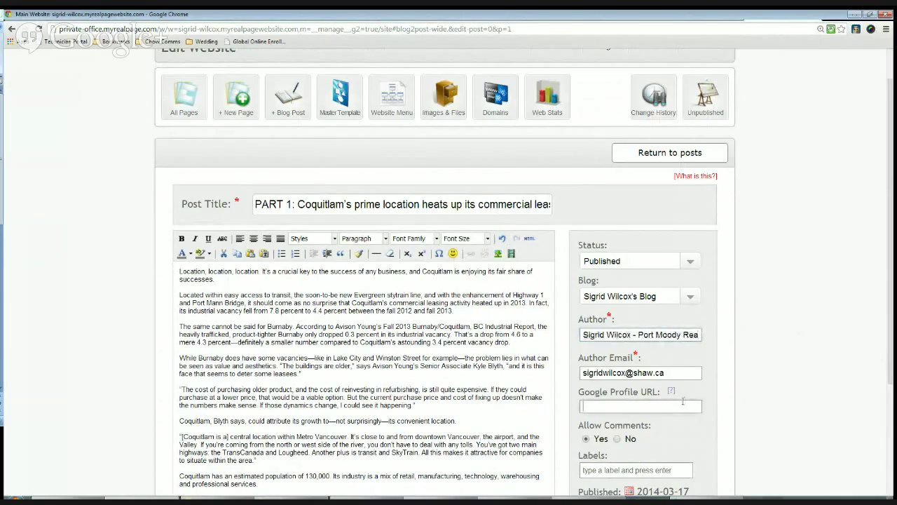
left_click(494, 17)
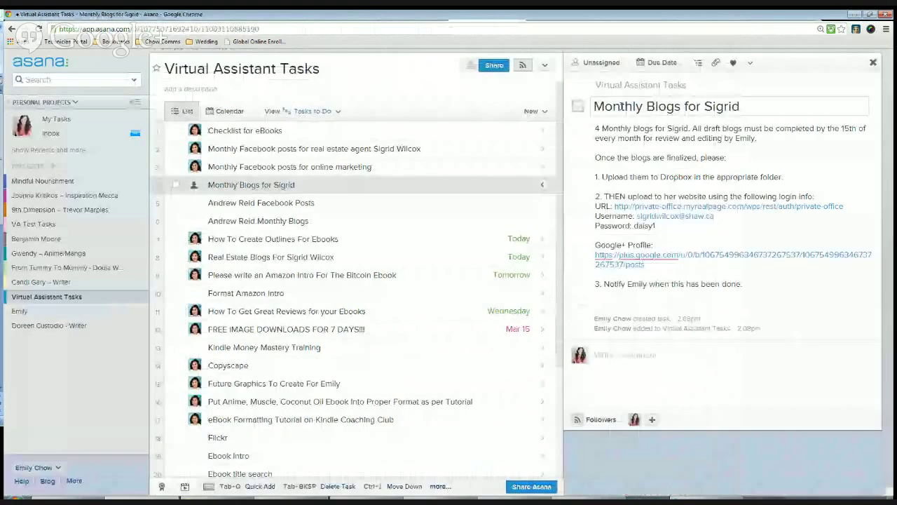
left_click(650, 267)
left_click_drag(649, 267, 599, 257)
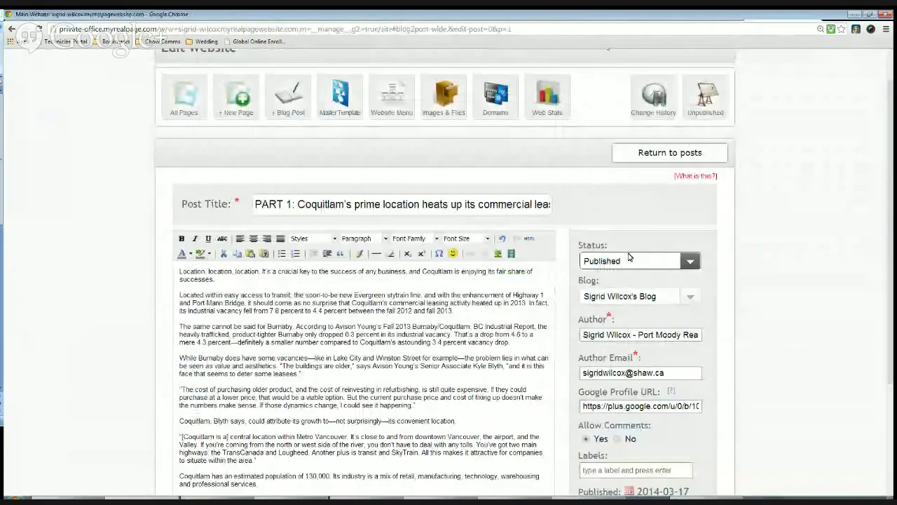
- Add the labels Coquitlam Real Estate and Coquitlam Commercial Estate to the post
scroll(757, 408, "down", 3)
left_click(595, 368)
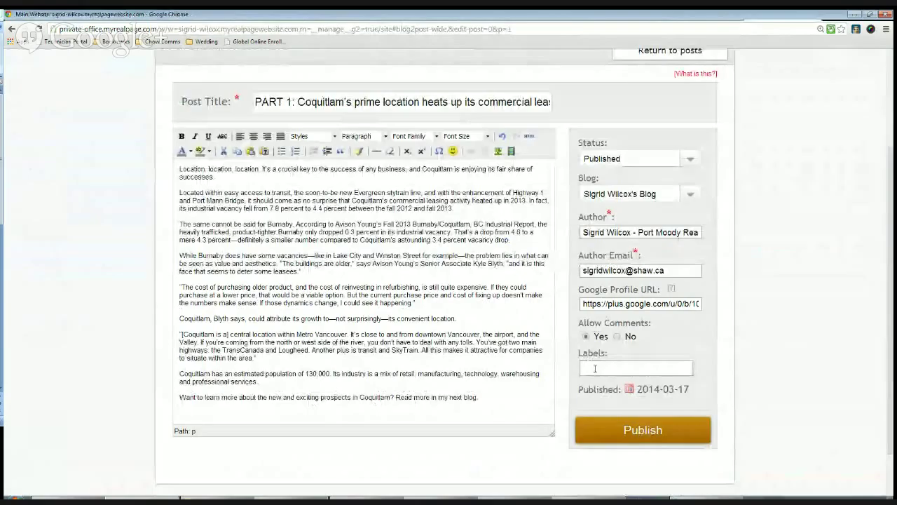
type("C")
type("oquit")
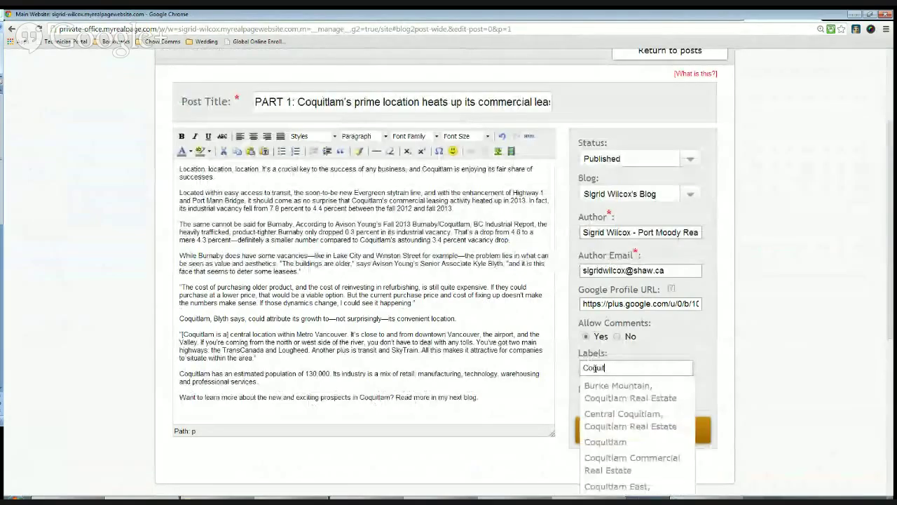
type("lam")
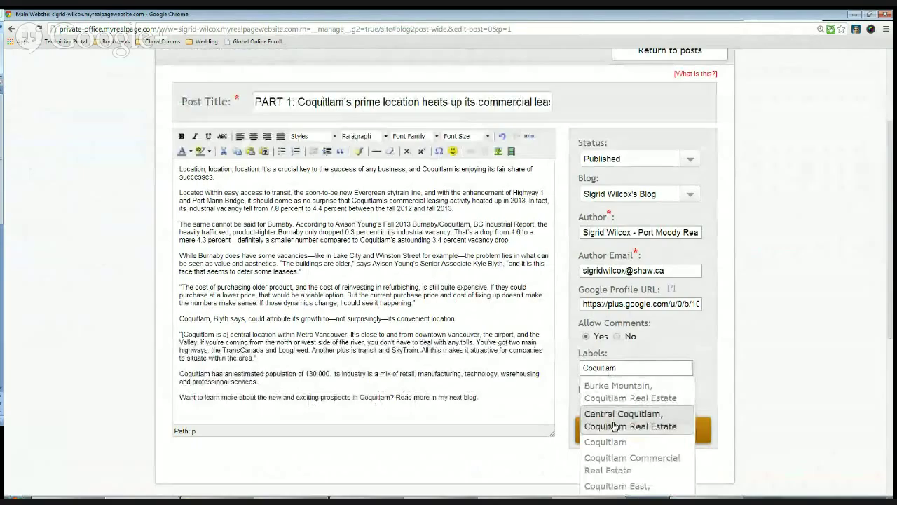
type(" Real Estate")
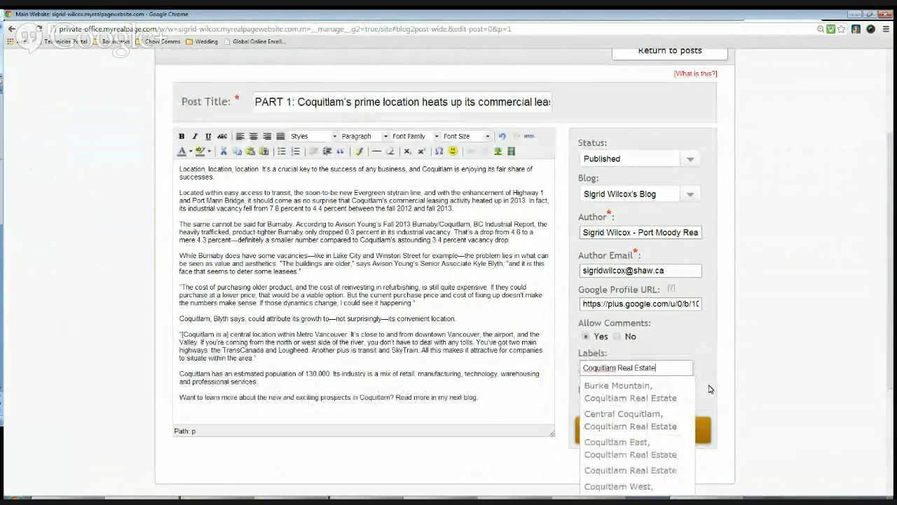
key("Return")
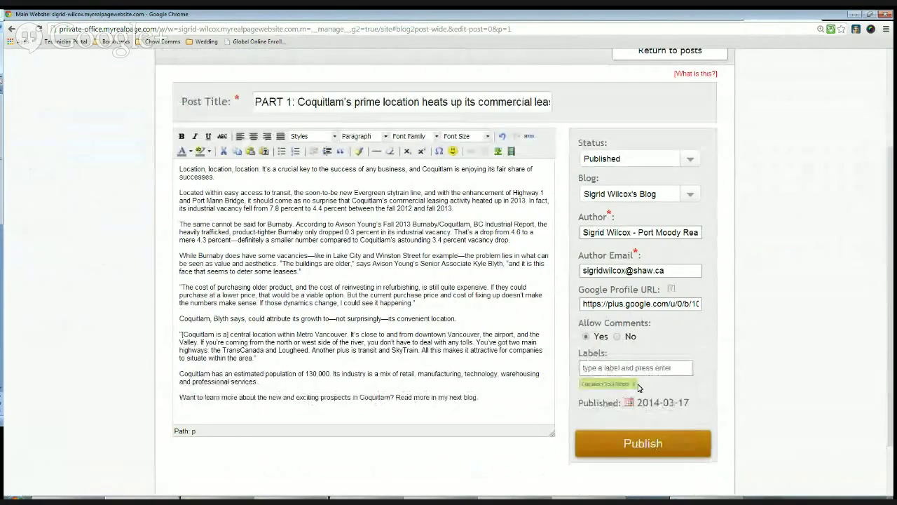
left_click(614, 368)
type("Coqui")
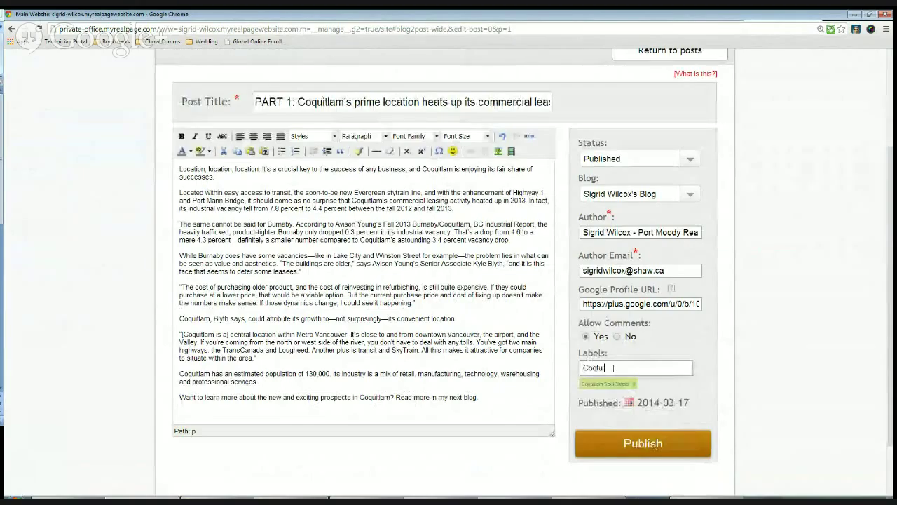
key("BackSpace")
key("BackSpace")
key("BackSpace")
type("uit")
type("lam")
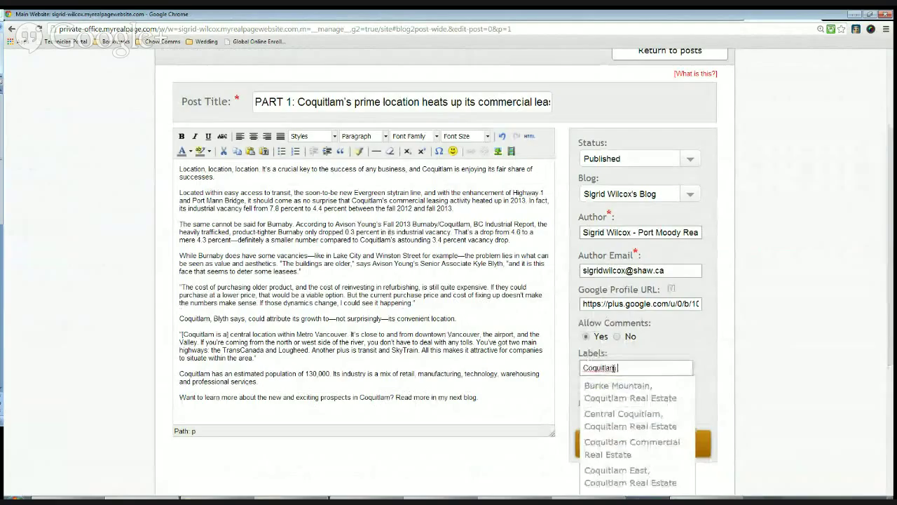
type("Commercial Estate")
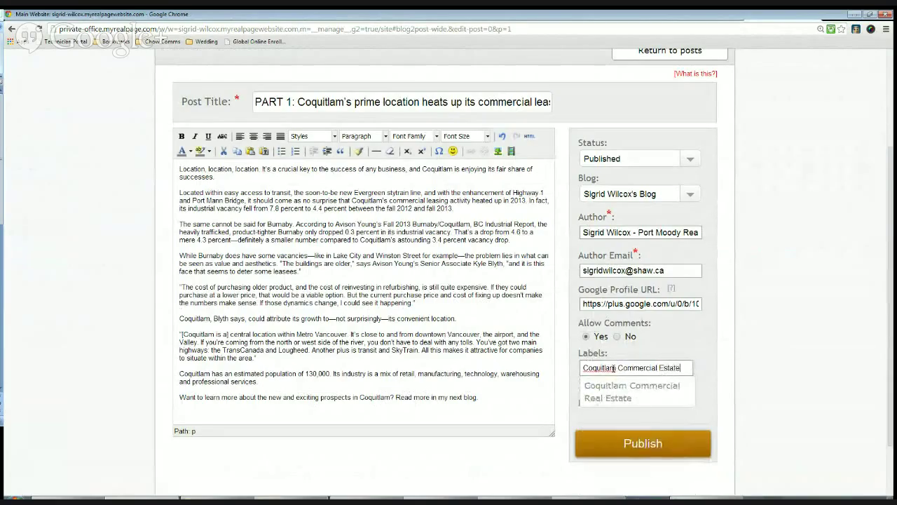
key("Return")
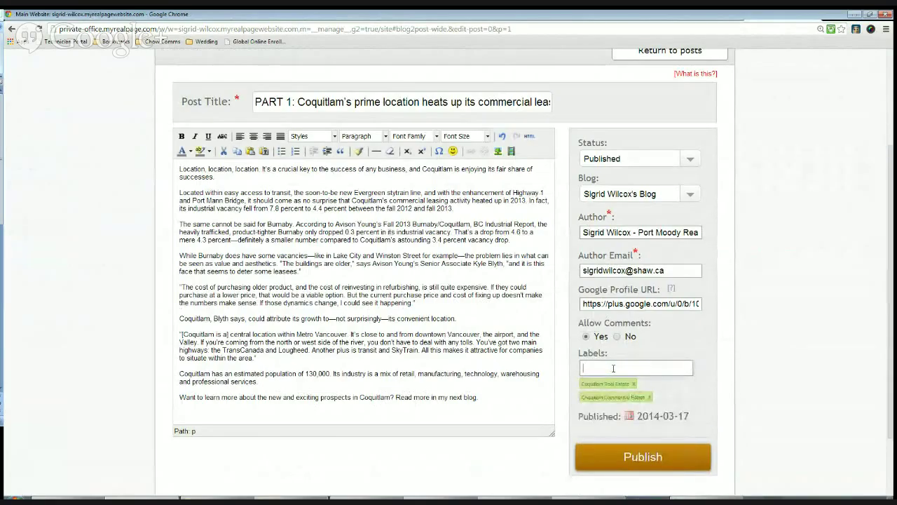
- Add the Evergreen Skytrain Line label to the post
type("Ever")
type("green S")
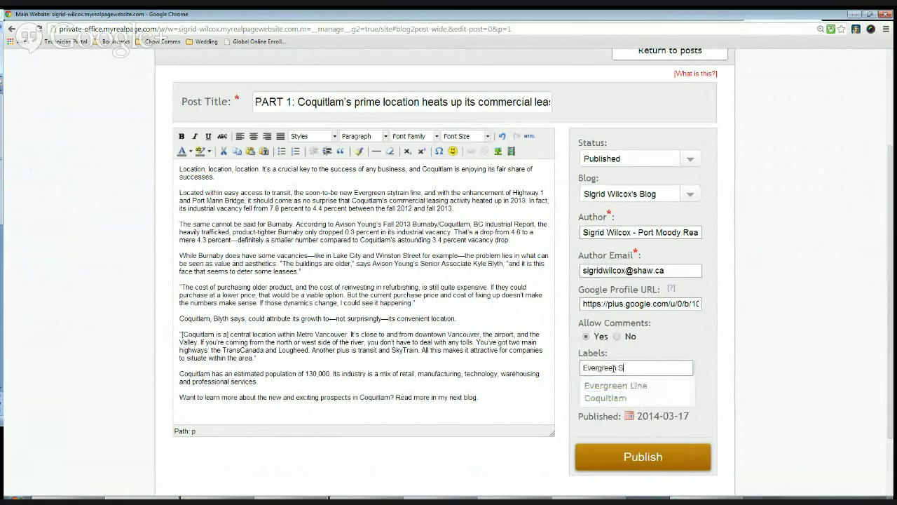
type("kyt")
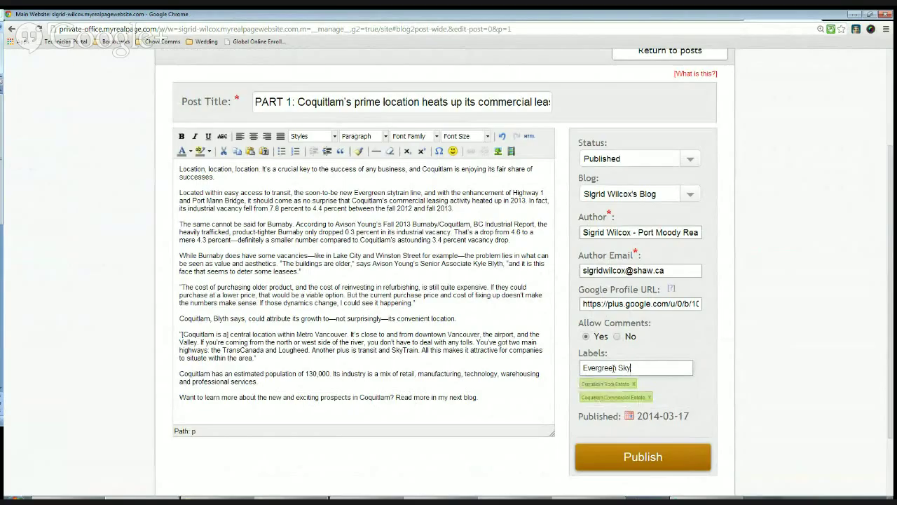
type("rain")
type(" S")
key("BackSpace")
type("Line")
key("Return")
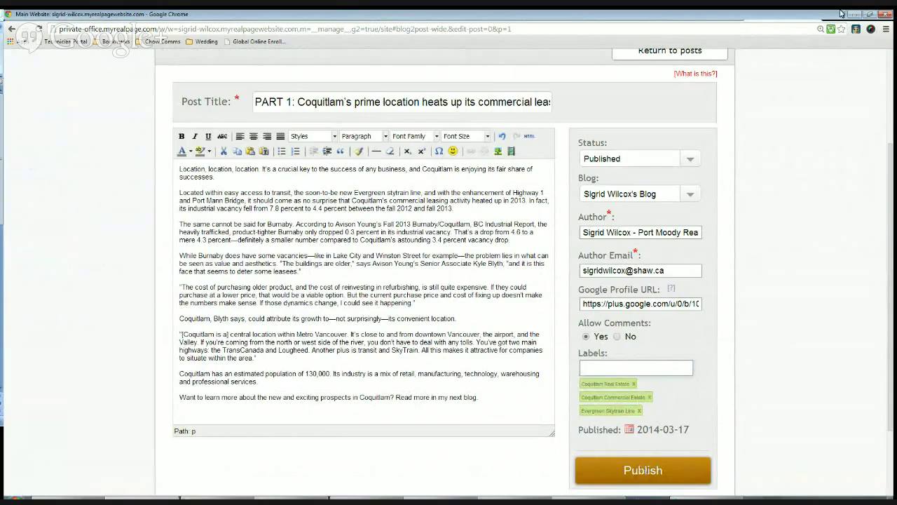
key("ctrl+t")
- Enter sigridwilcox.com in the new tab's address bar
type("aaig")
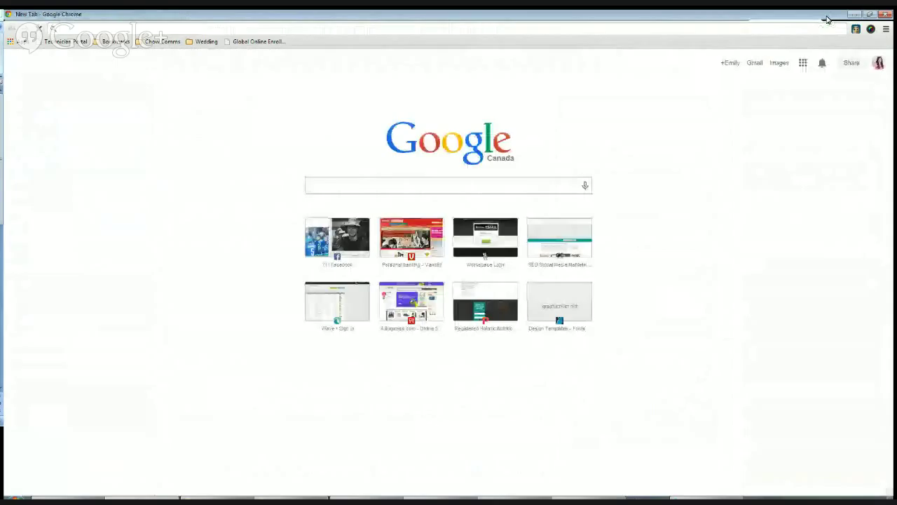
type("sigridwilcox.com")
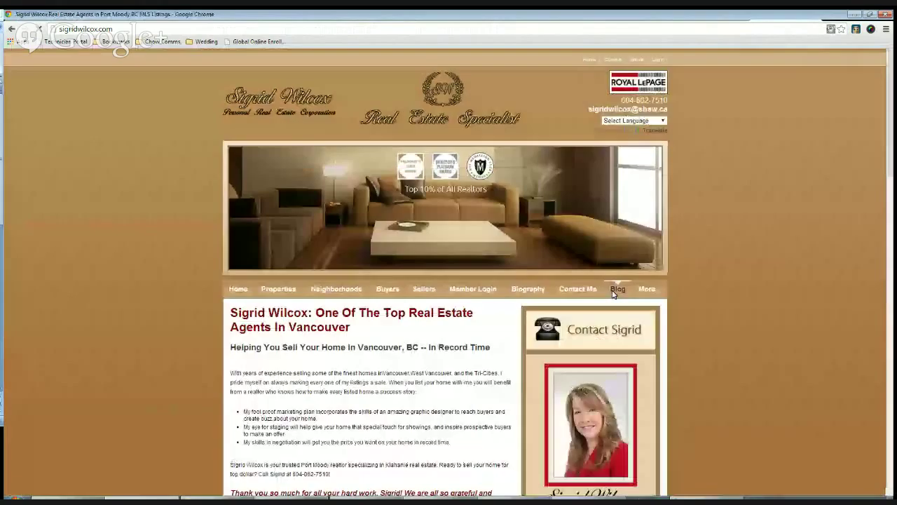
- Open the sigridwilcox.com blog page and scroll to the new Coquitlam post
left_click(614, 292)
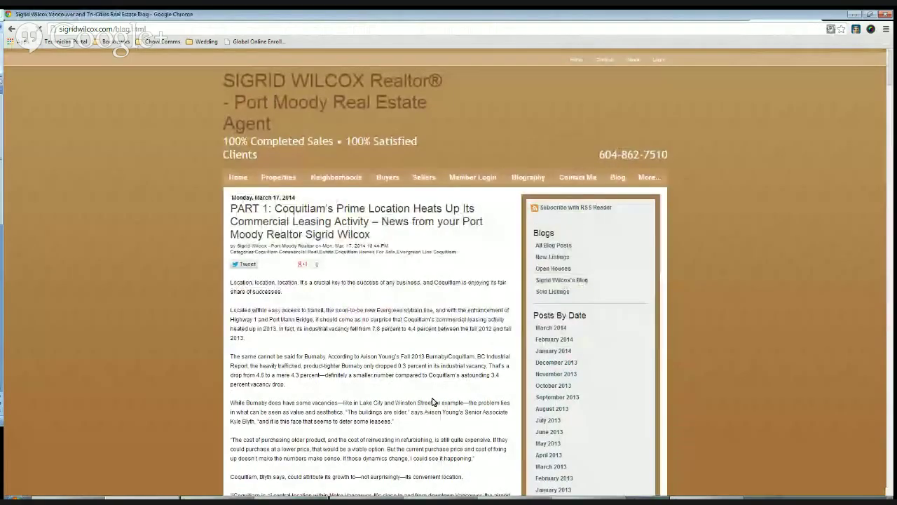
scroll(432, 402, "down", 2)
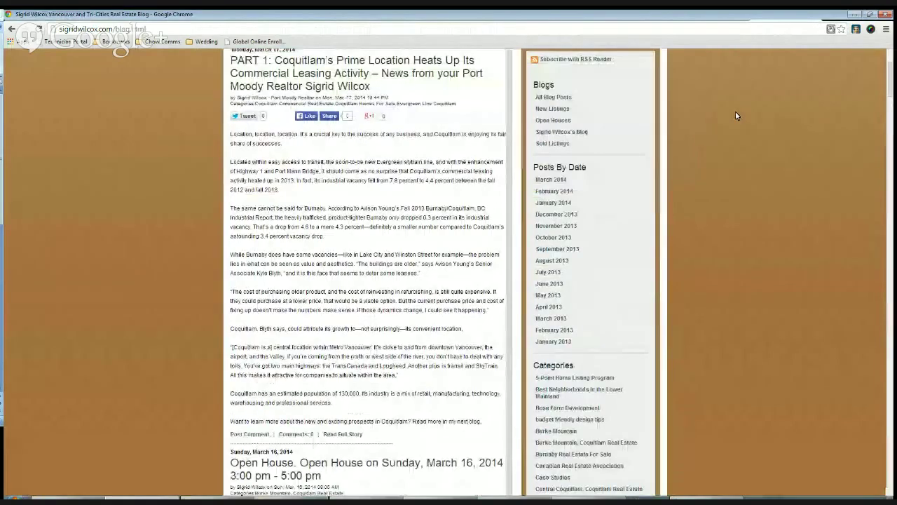